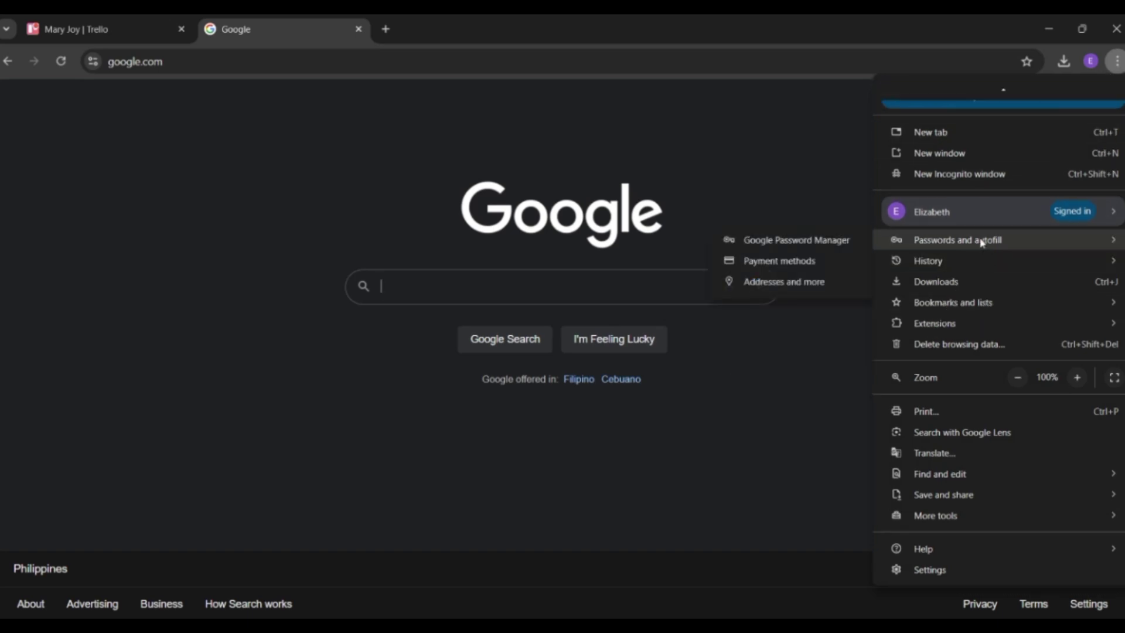
Step: Open Google Password Manager, view the saved upwork.com login, and go back
left_click(826, 240)
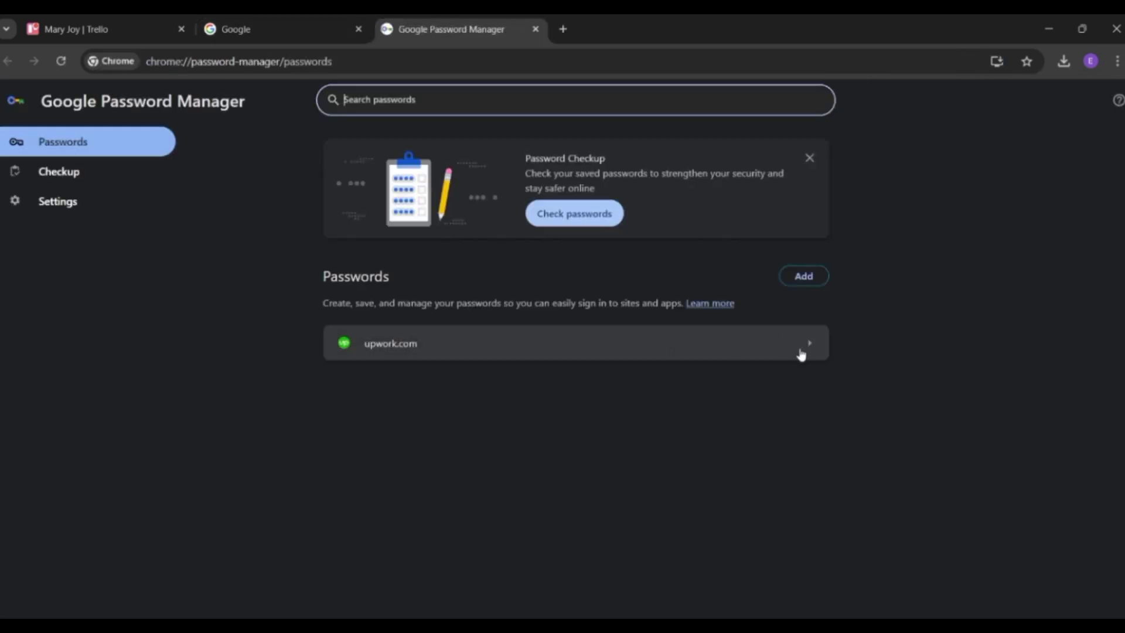
left_click(809, 348)
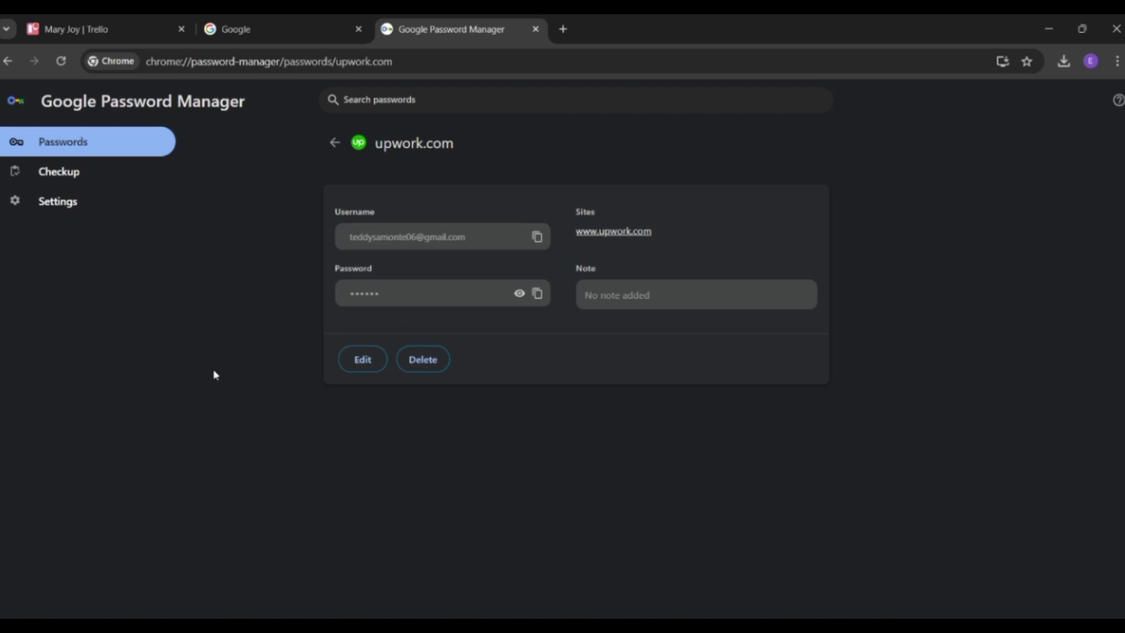
key("alt+Left")
Step: From Password Manager settings, save the passwords as a Chrome Passwords CSV, then close Excel
left_click(808, 159)
left_click(59, 201)
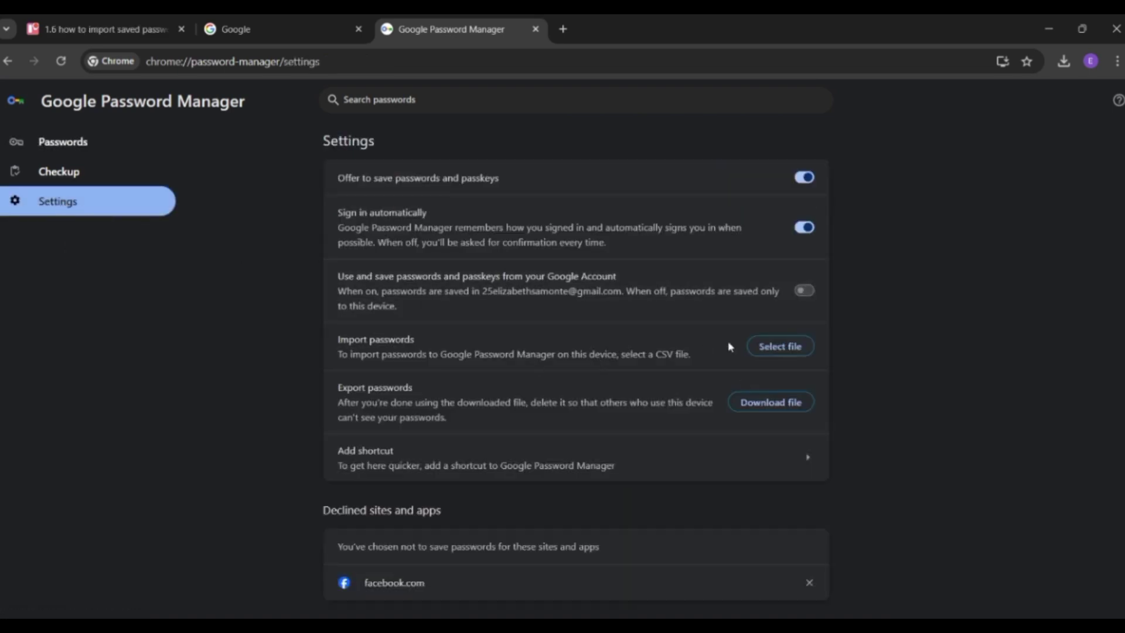
left_click(764, 406)
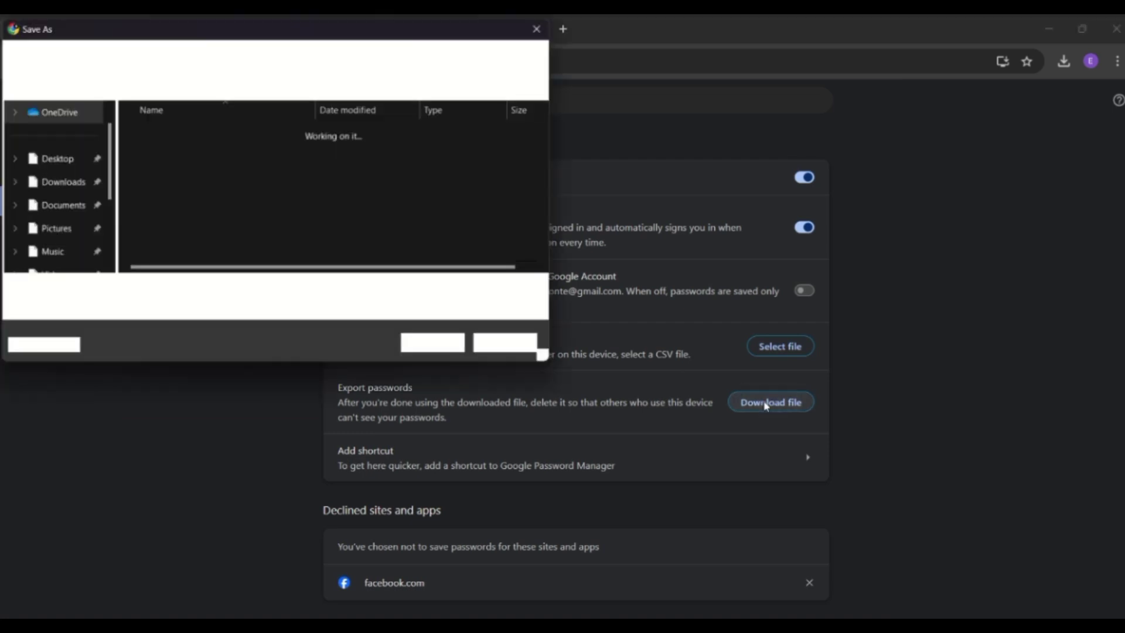
left_click(436, 347)
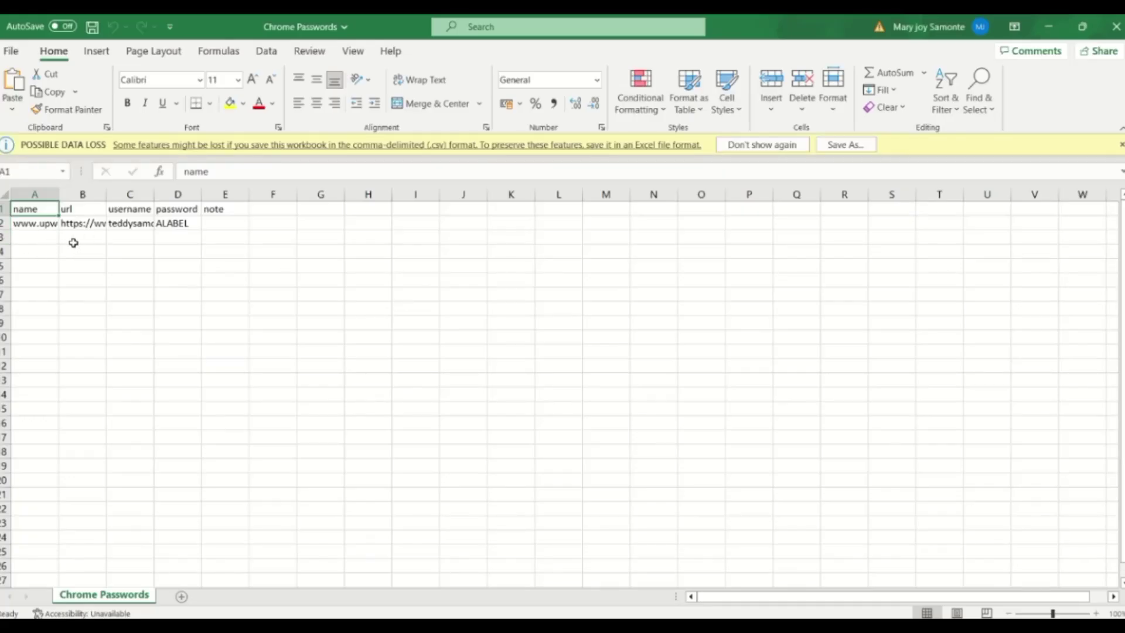
left_click(1115, 27)
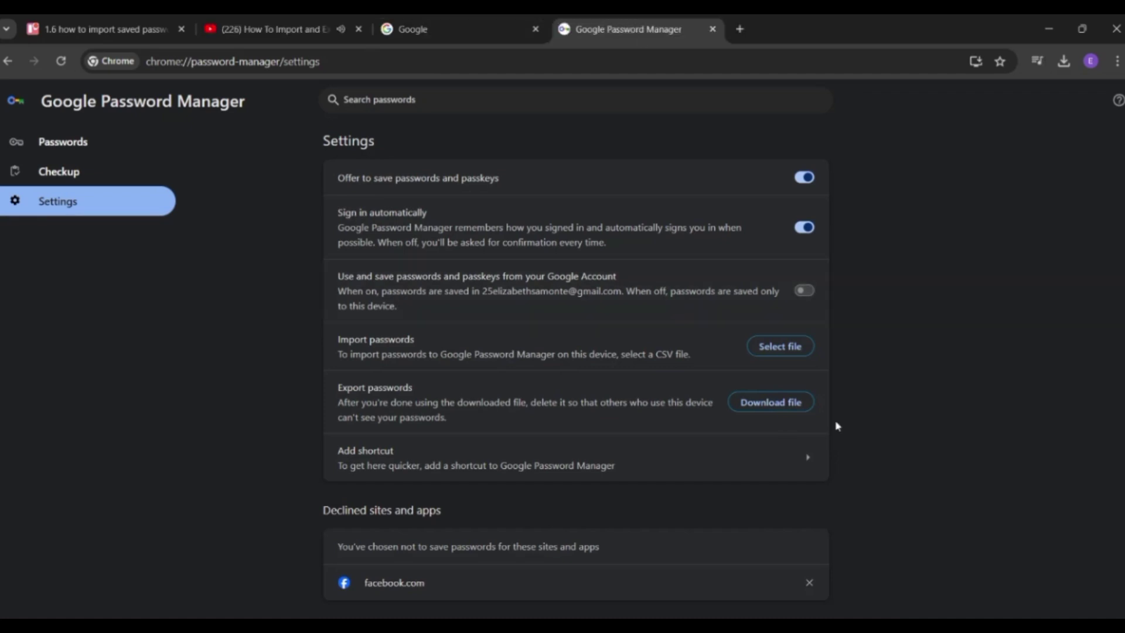
Step: Import the Chrome Passwords CSV file, bringing one password back in
left_click(784, 342)
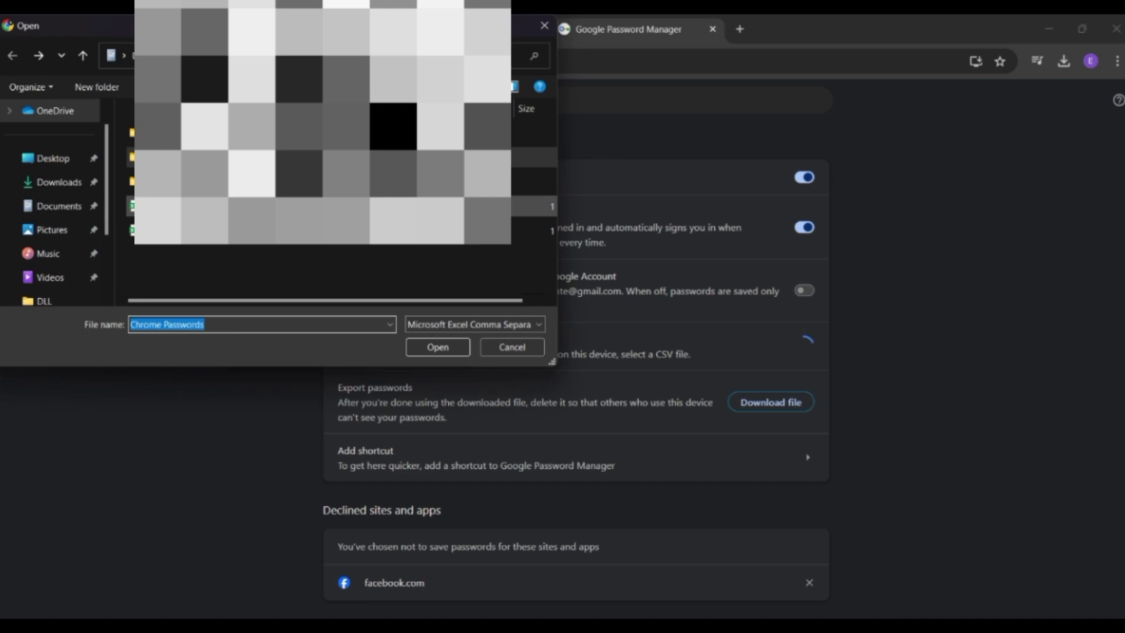
left_click(132, 230)
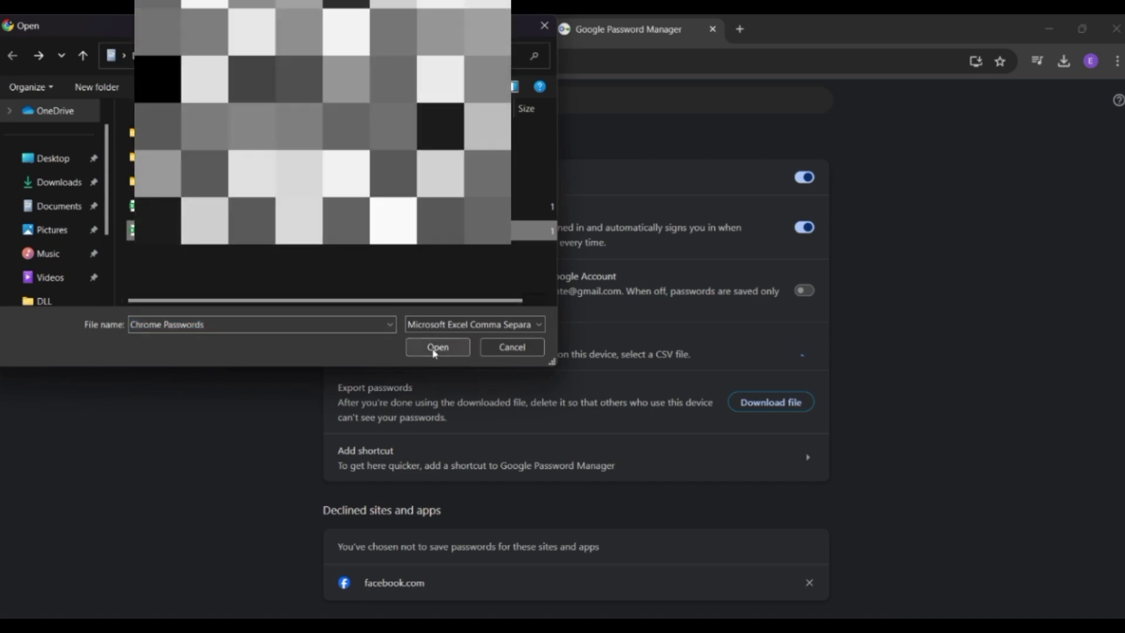
left_click(437, 347)
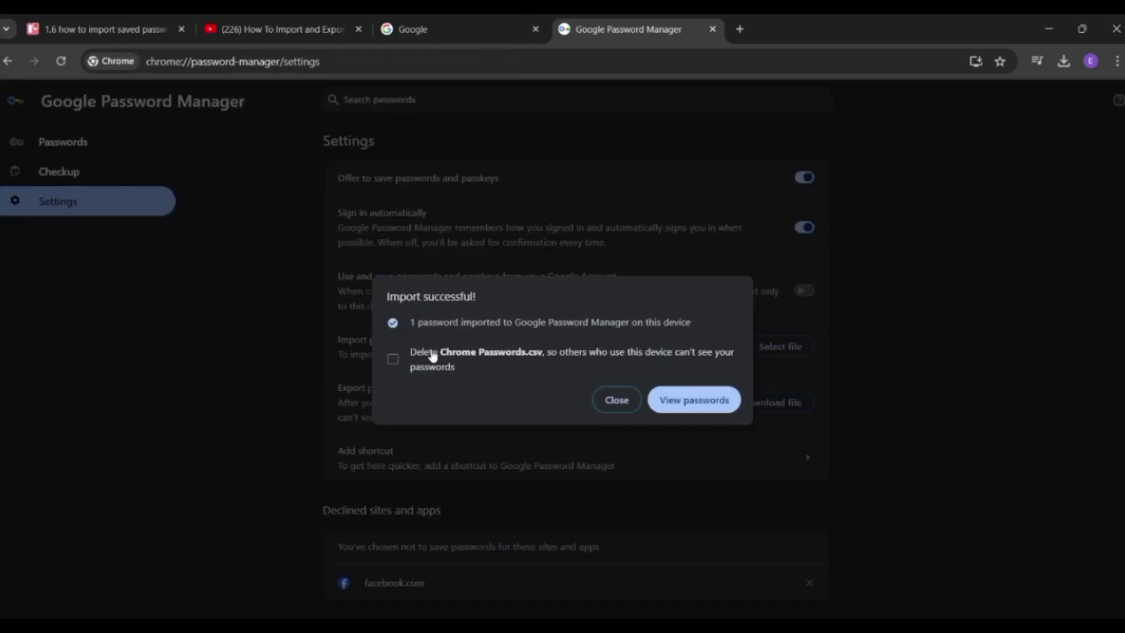